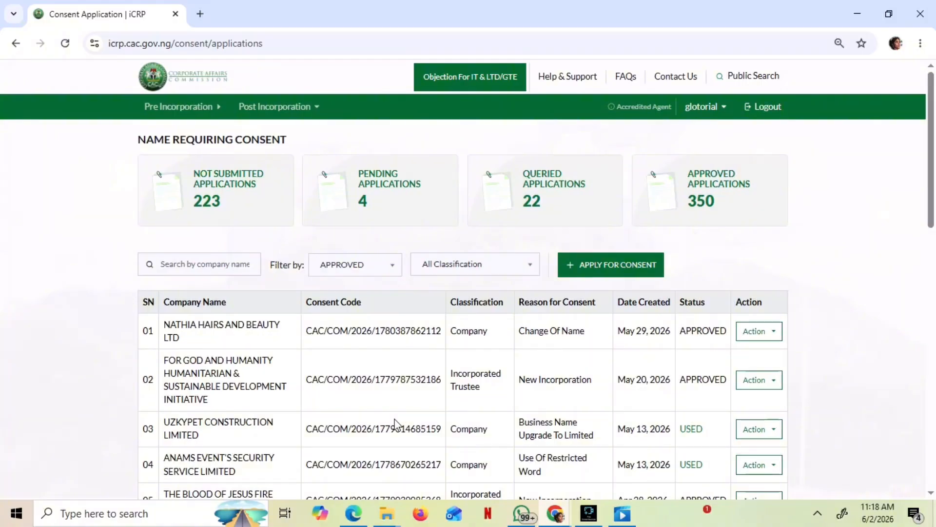
Search for OMAGLO LIMITED under the post-incorporation services for other entities and open its dashboard.
left_click(283, 116)
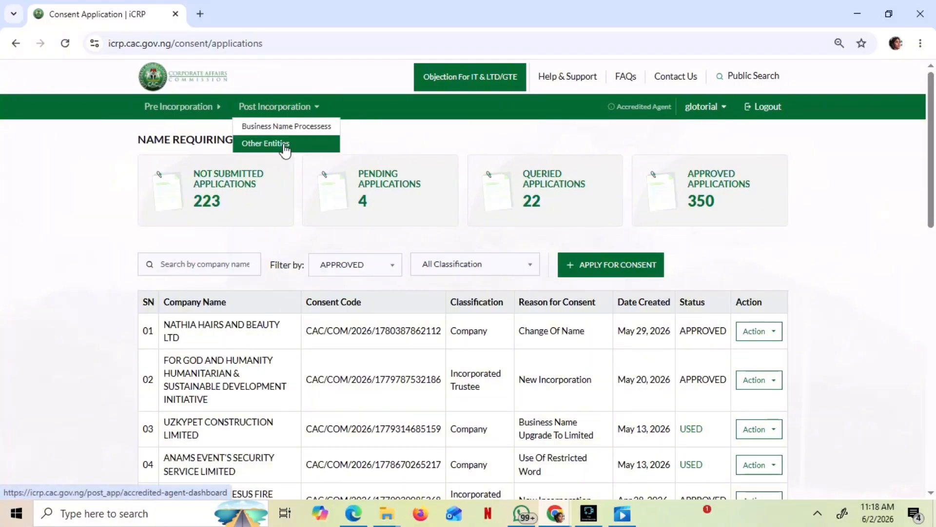
left_click(286, 147)
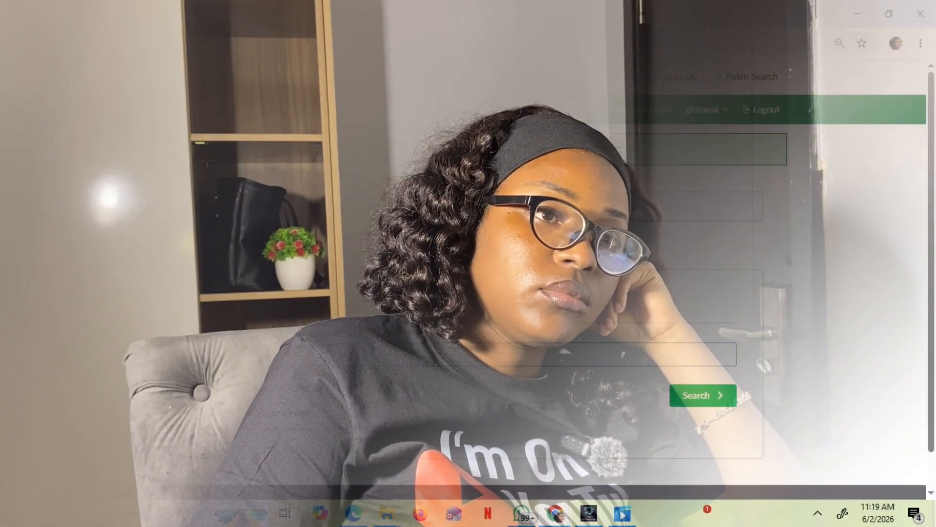
key("Return")
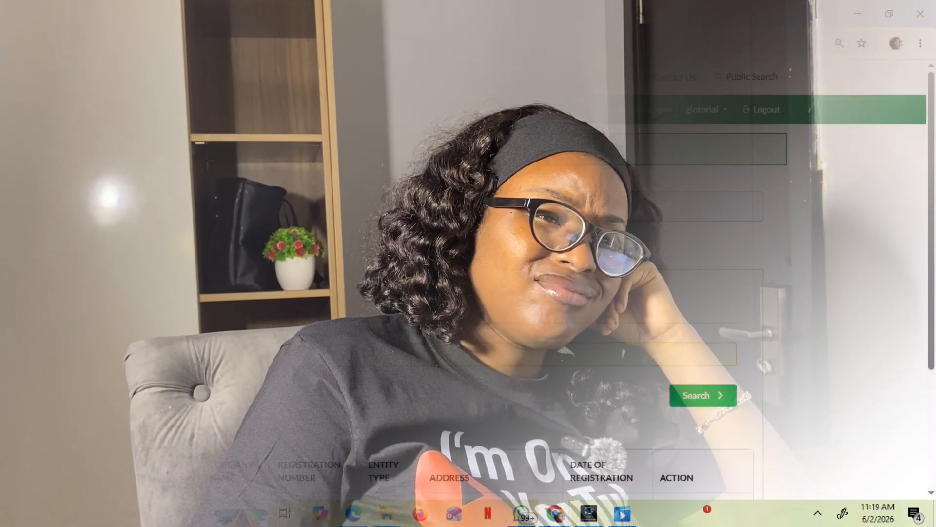
scroll(468, 263, "down", 2)
scroll(469, 264, "down", 1)
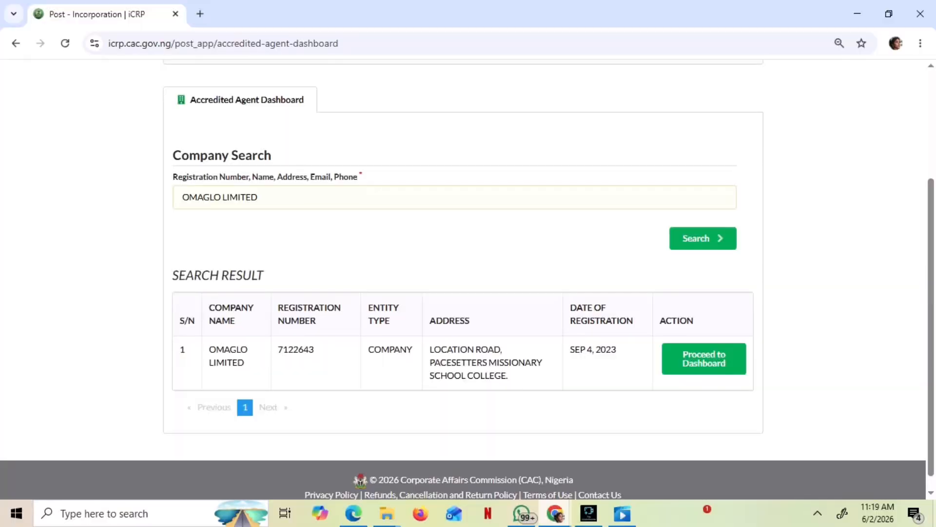
left_click(678, 356)
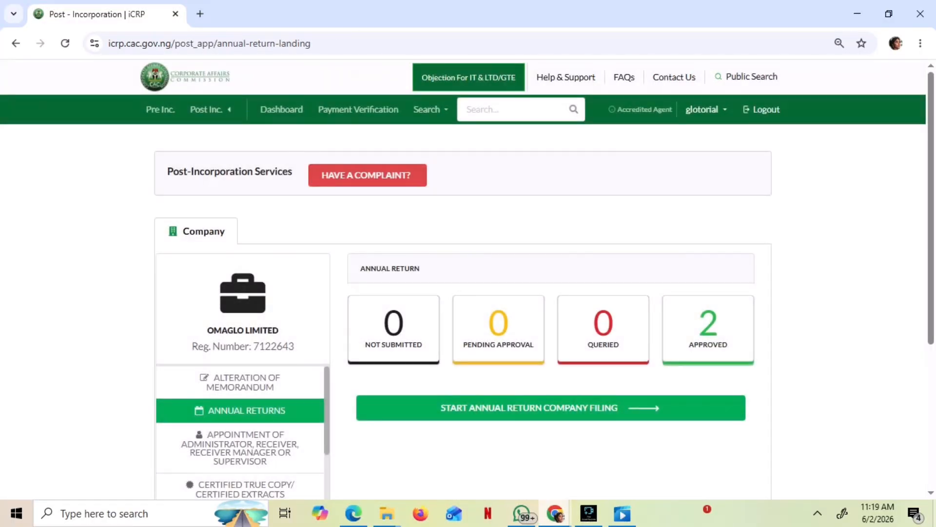
Open the Increase in Issued Share Capital service for OMAGLO LIMITED.
scroll(468, 263, "down", 3)
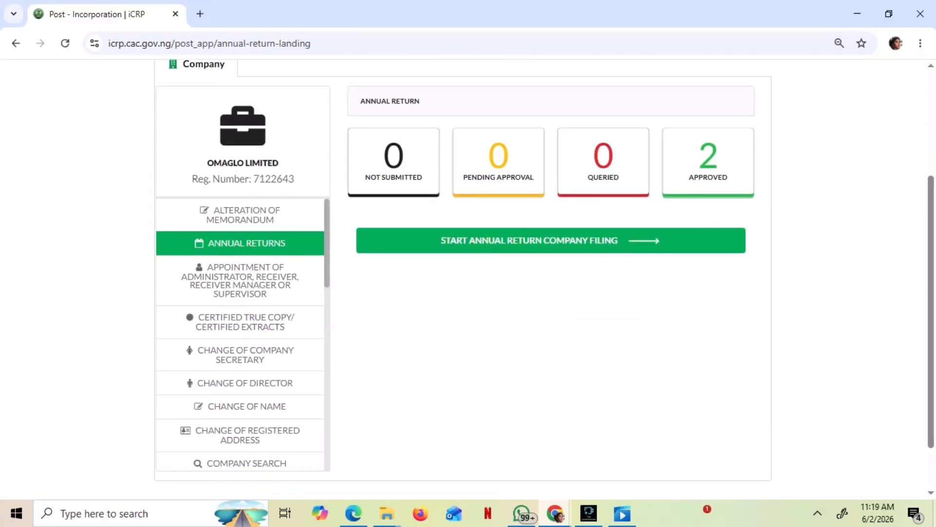
scroll(240, 334, "down", 5)
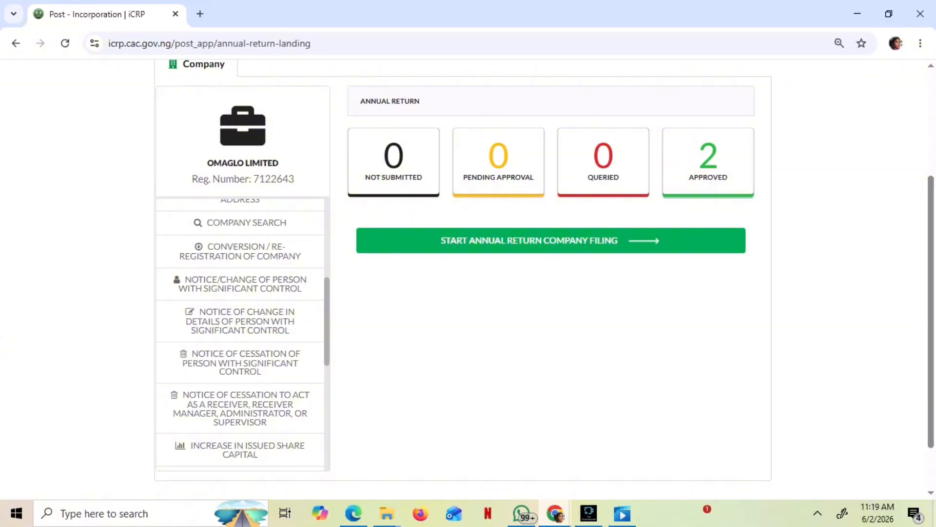
scroll(239, 334, "down", 4)
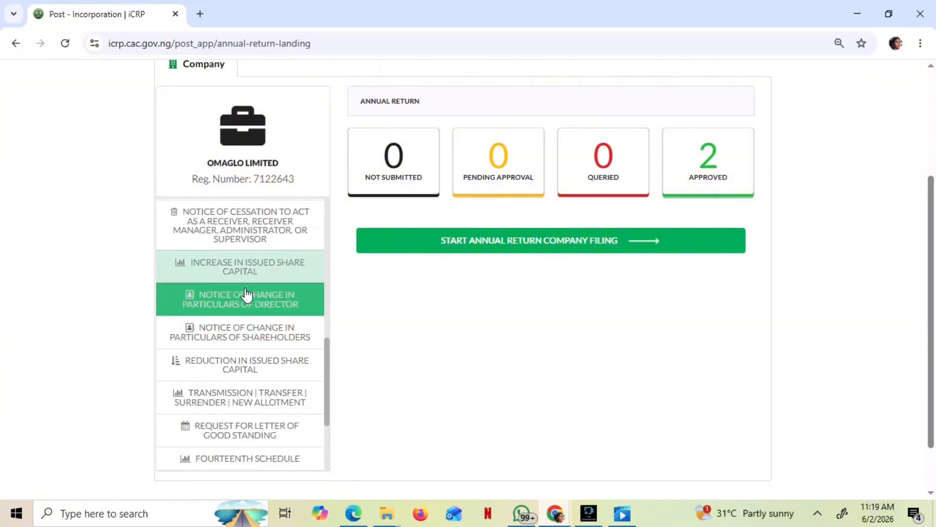
left_click(259, 273)
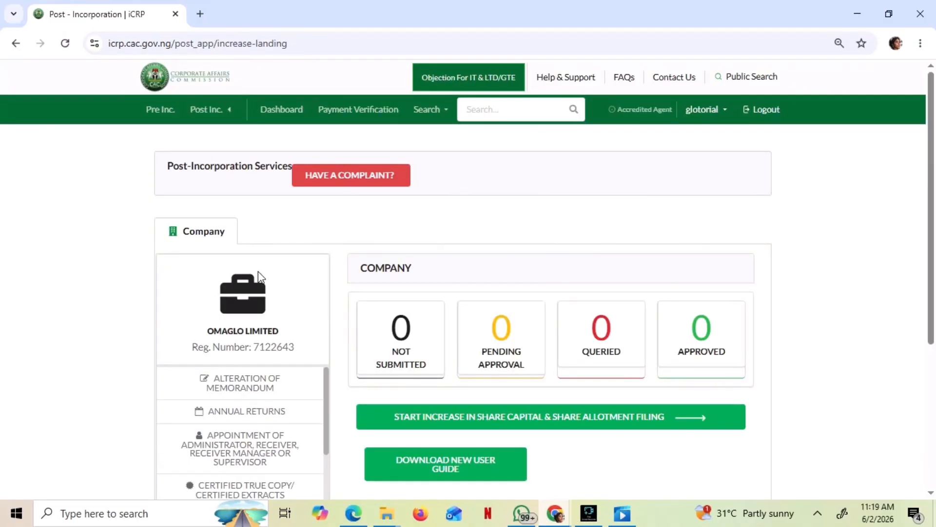
Start the increase in share capital and share allotment filing, accepting the existing share details and dismissing the information notice.
left_click(461, 420)
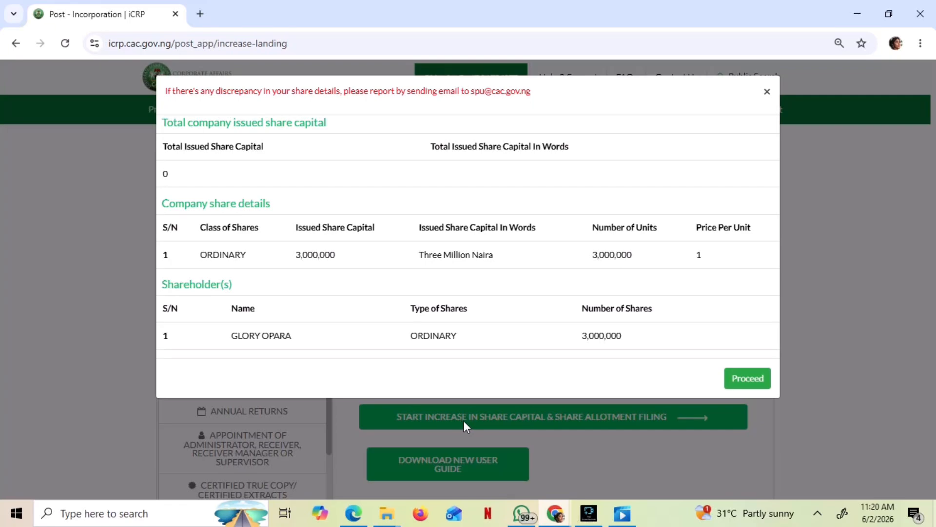
left_click(754, 383)
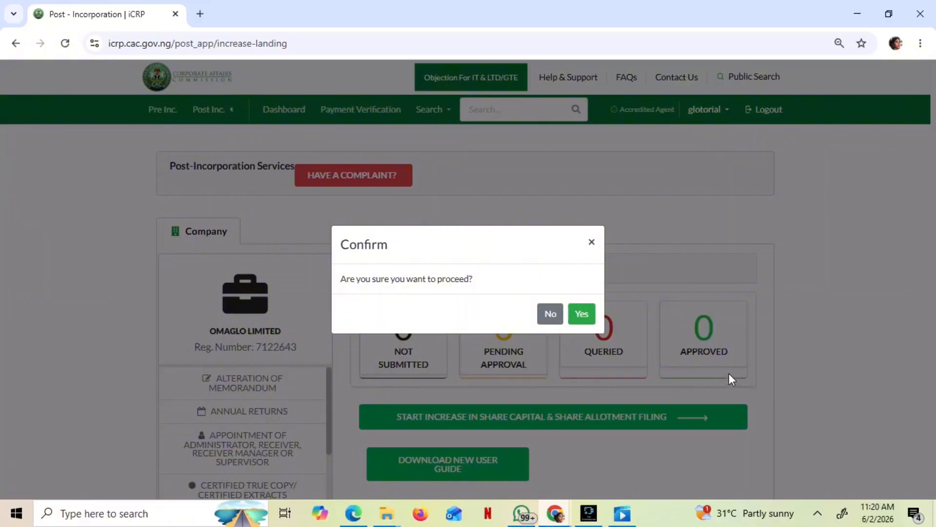
left_click(582, 314)
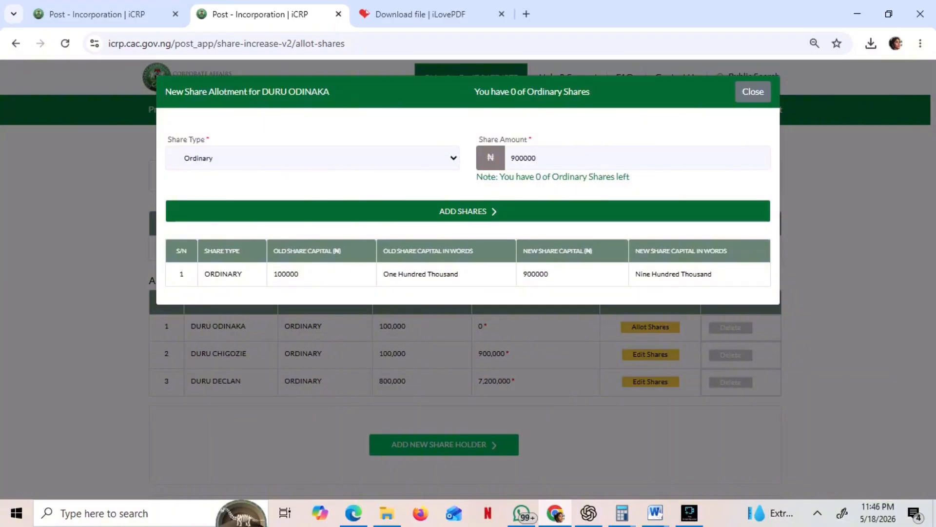
left_click(481, 215)
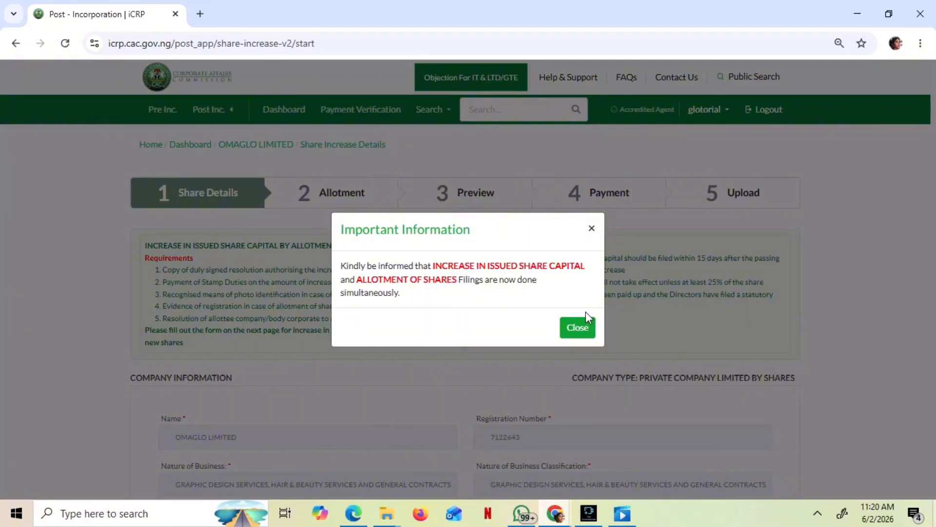
left_click(578, 327)
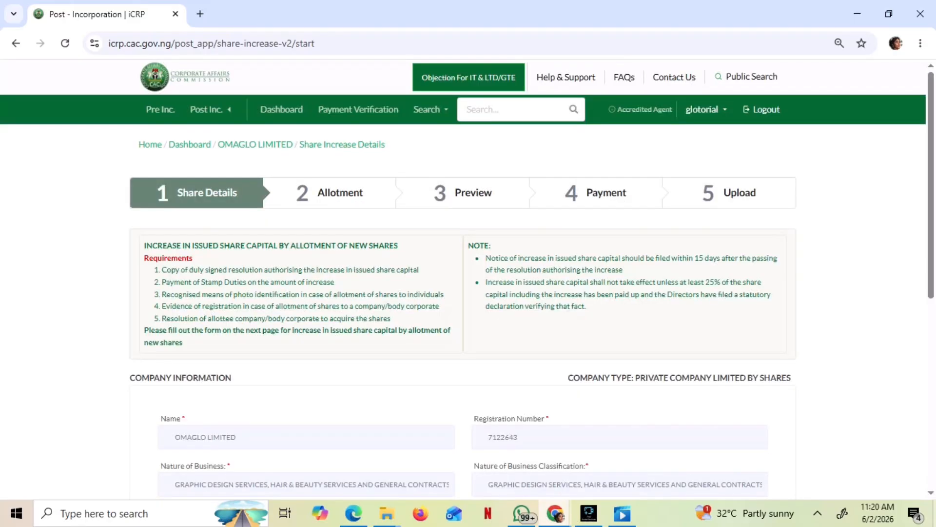
Open the share increase details and set the new share increase to 8000000 with share type Ordinary.
scroll(665, 380, "down", 5)
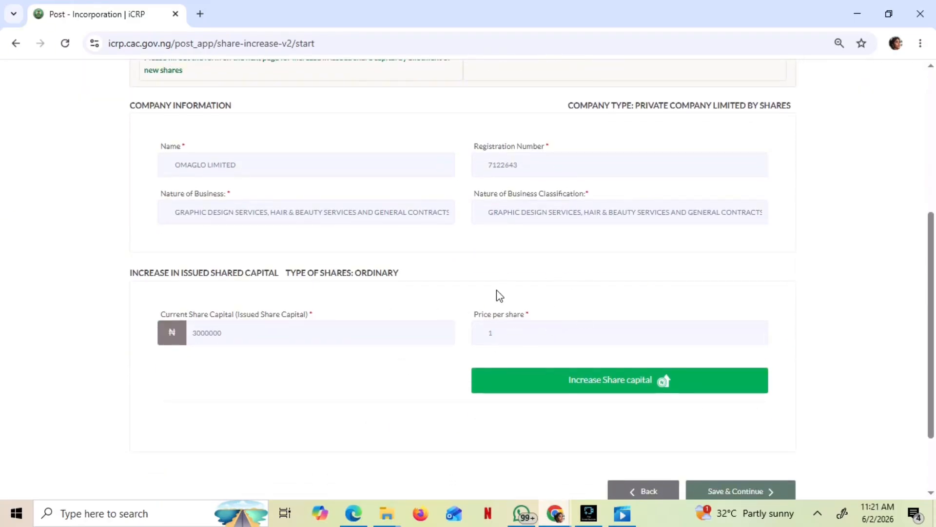
left_click(554, 387)
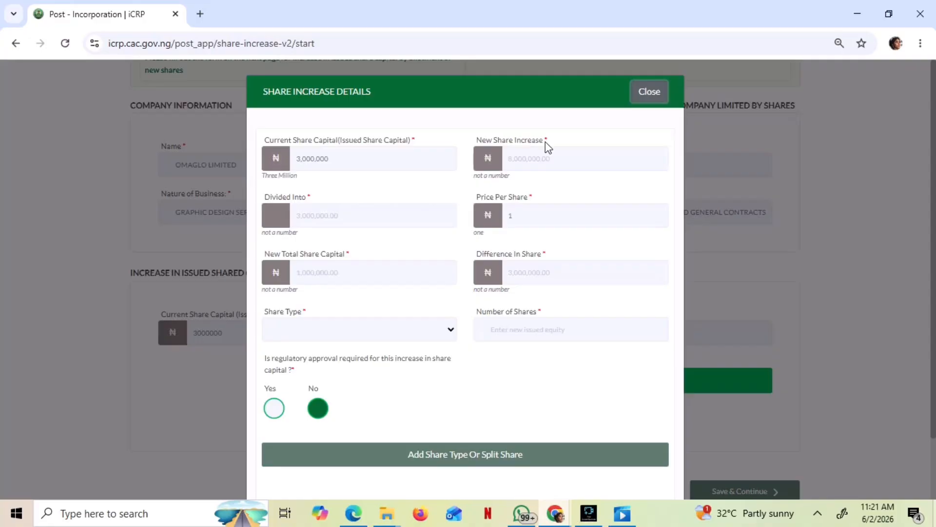
left_click(531, 155)
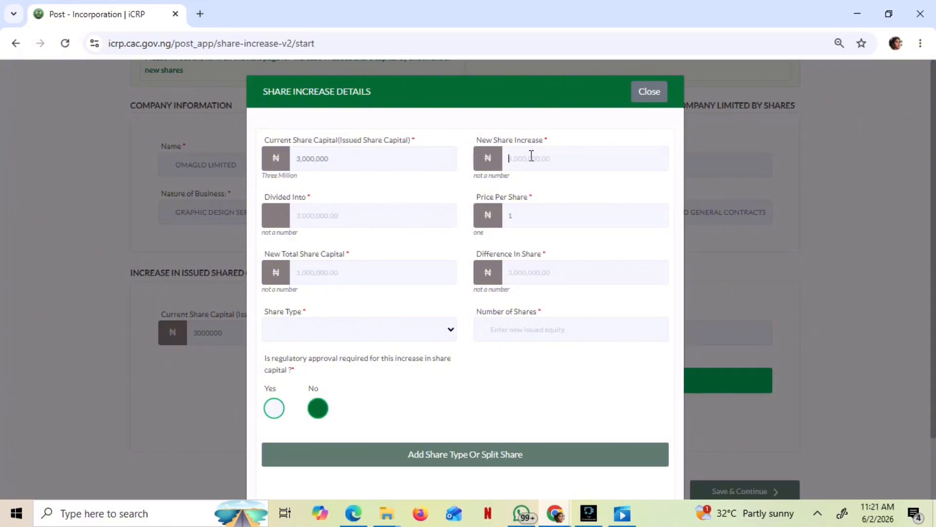
type("80")
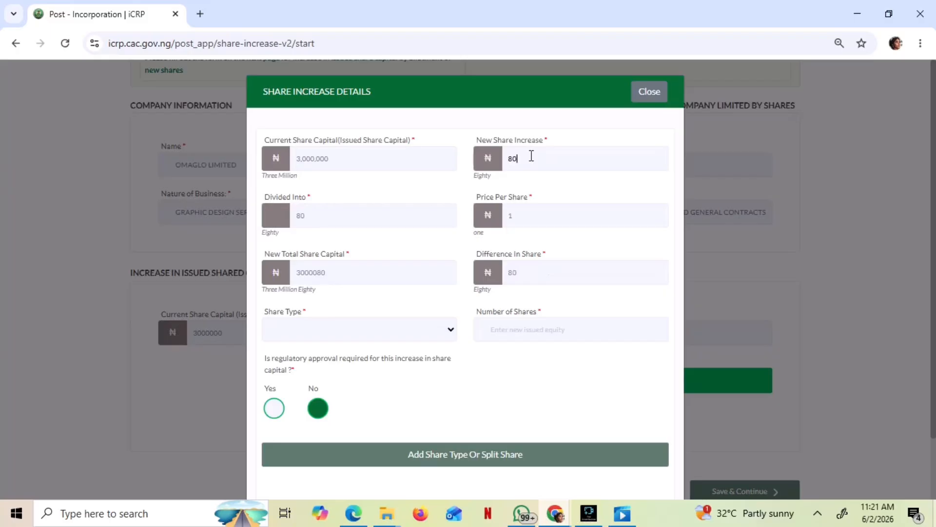
type("0000")
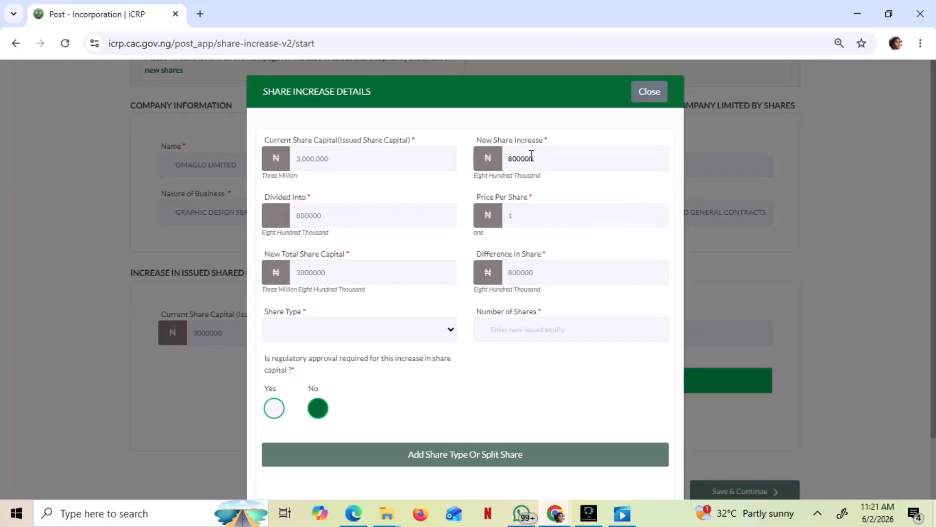
type("0")
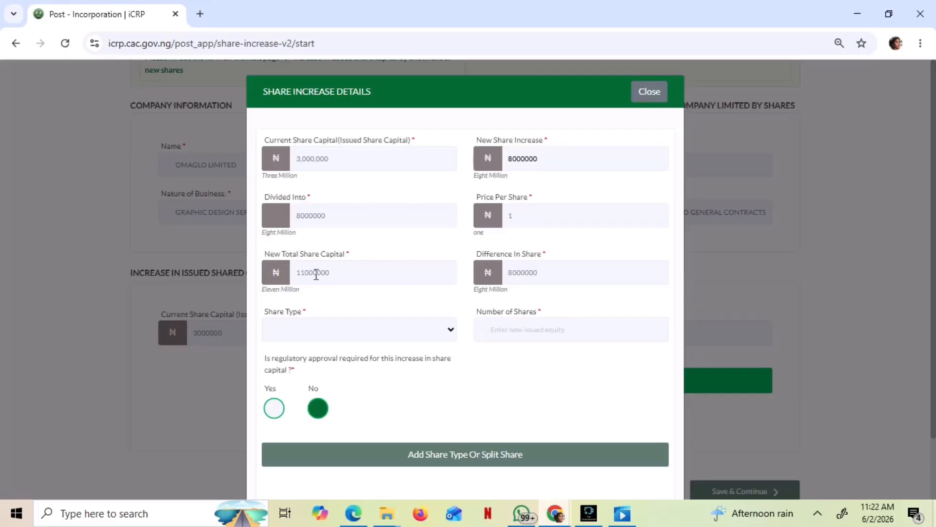
left_click(314, 334)
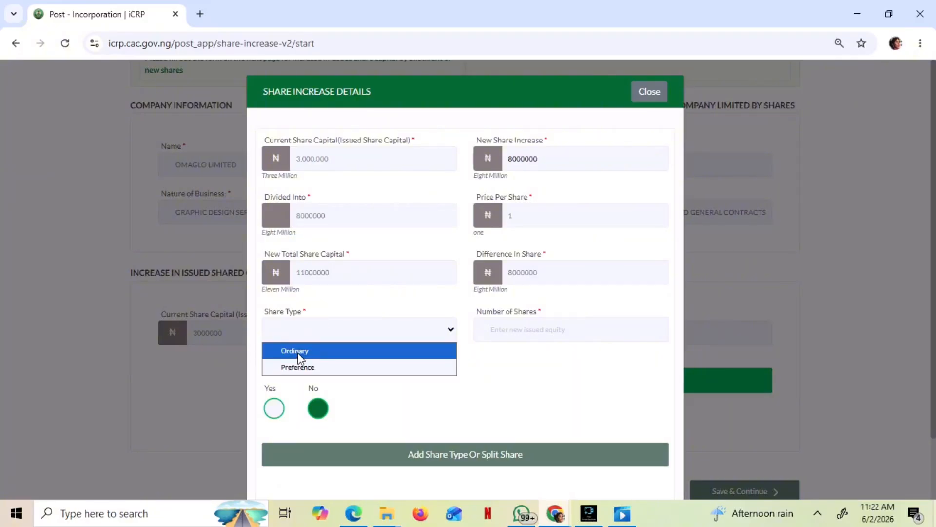
left_click(299, 353)
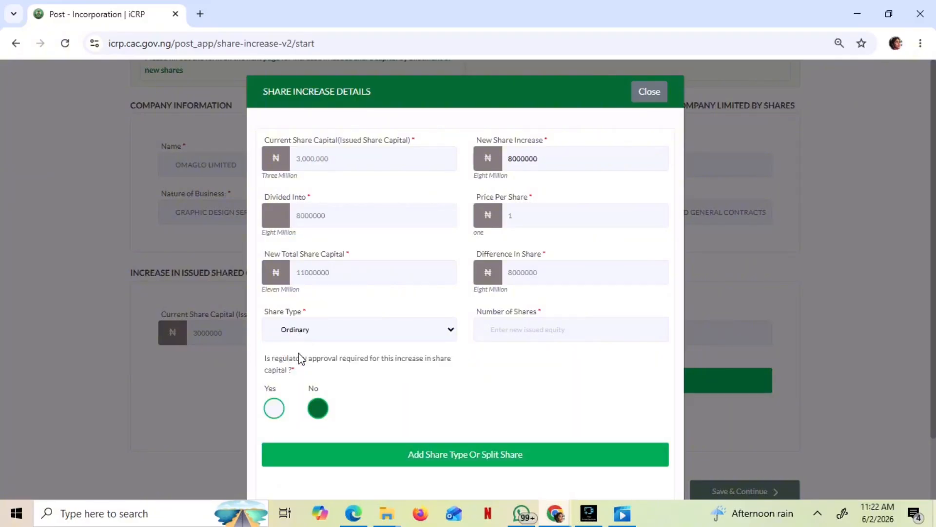
Try 10000000 as the number of ordinary shares.
left_click(528, 335)
type("1")
type("0000000")
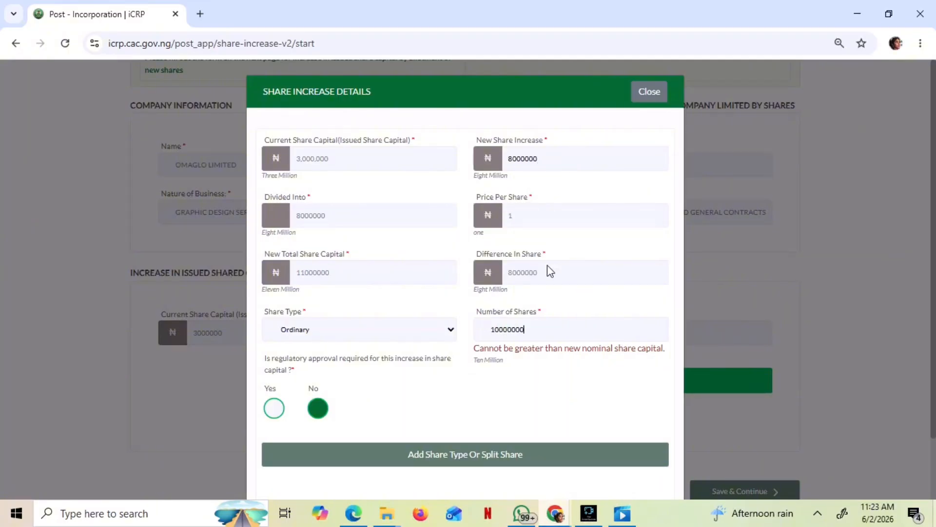
Replace the number of ordinary shares with 8000000.
left_click(539, 333)
key("BackSpace")
key("BackSpace")
key("BackSpace")
key("BackSpace")
key("BackSpace")
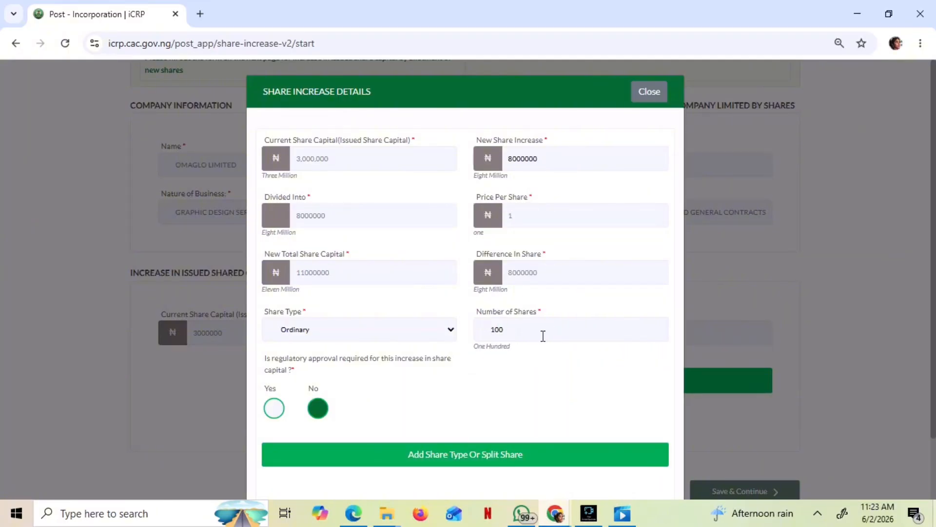
key("BackSpace")
key("BackSpace")
key("BackSpace")
type("8000000")
Add the ordinary share entry to the increase and save the share increase details.
scroll(542, 336, "down", 2)
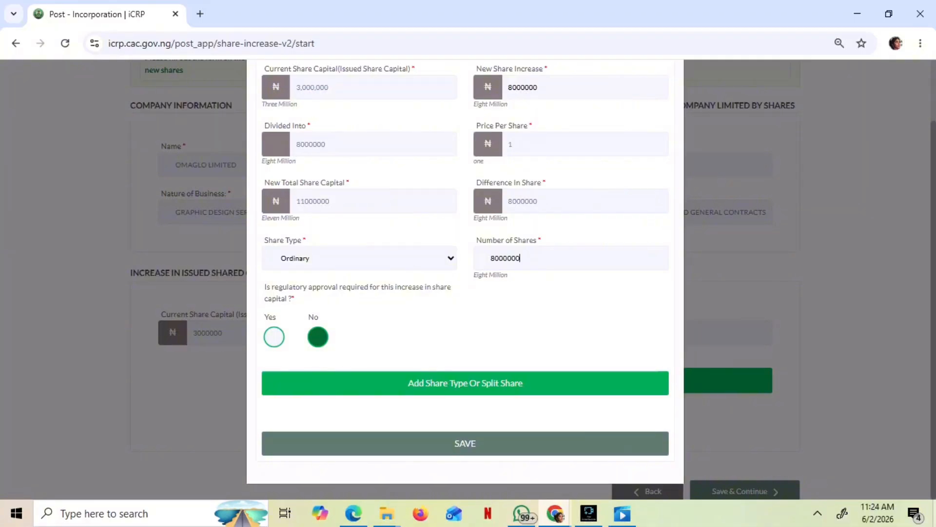
left_click(487, 382)
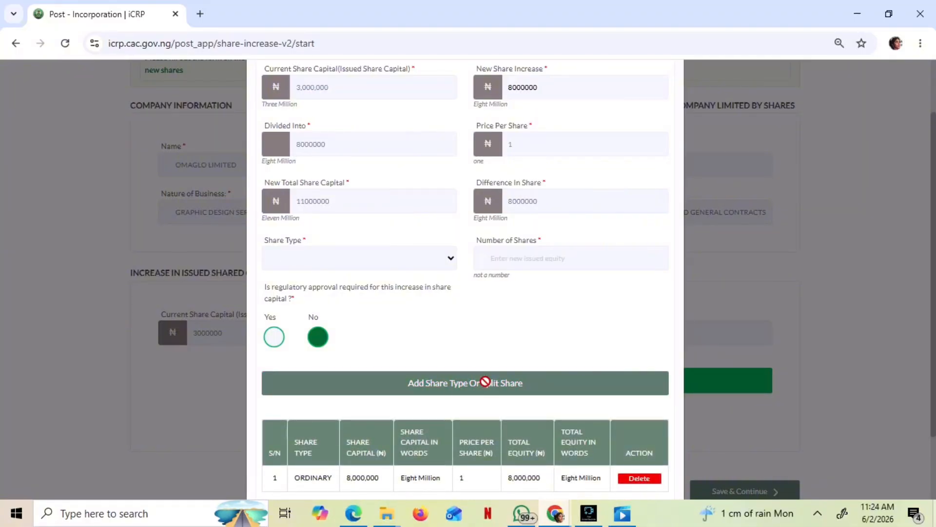
scroll(465, 273, "down", 2)
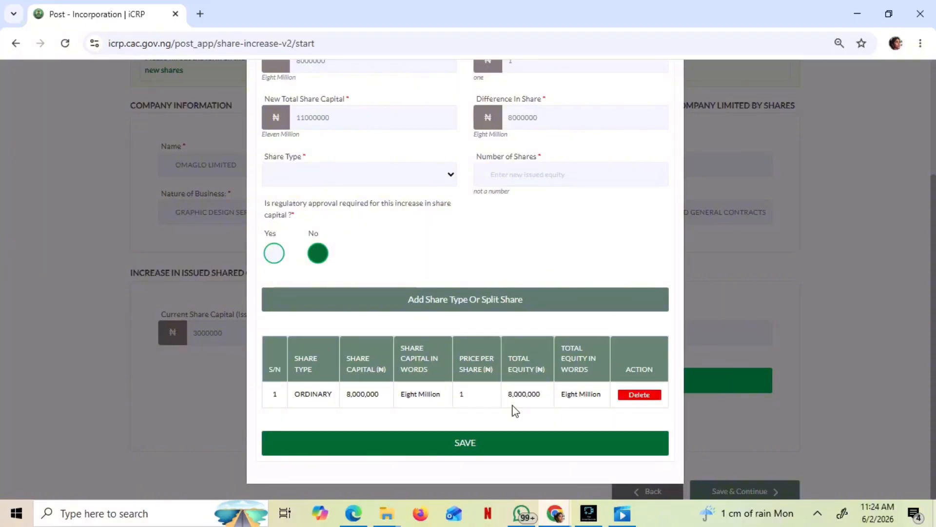
left_click(481, 442)
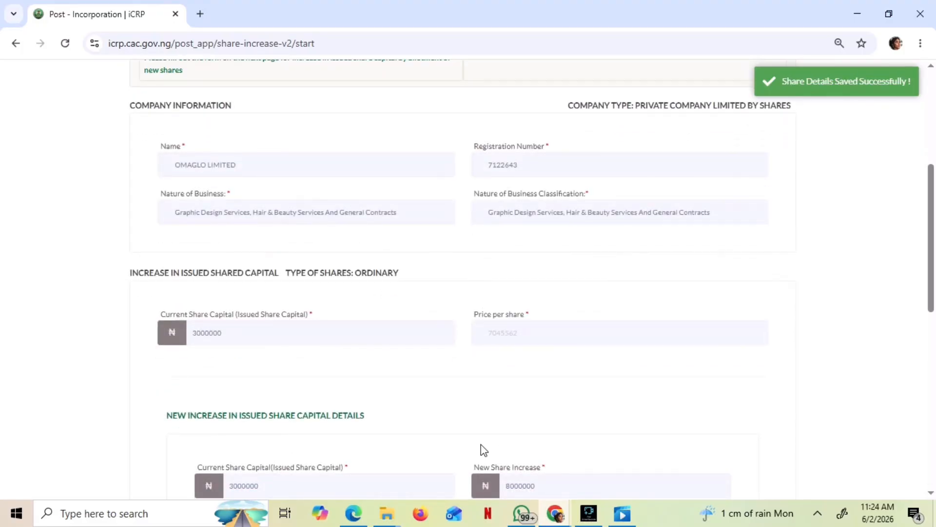
Set the date of resolution to 2026-06-02 and save the share details to continue to the allotment stage.
scroll(484, 449, "down", 9)
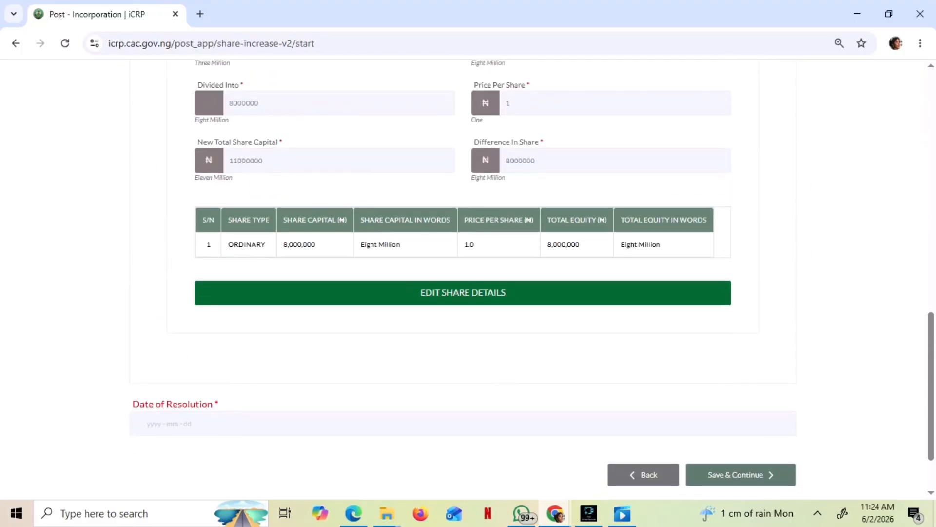
scroll(468, 278, "up", 6)
scroll(469, 278, "down", 2)
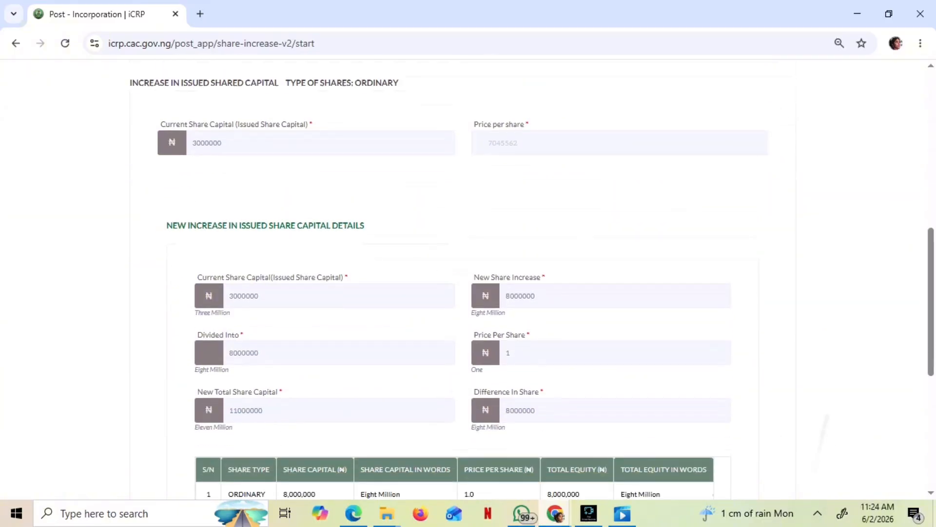
scroll(468, 278, "down", 4)
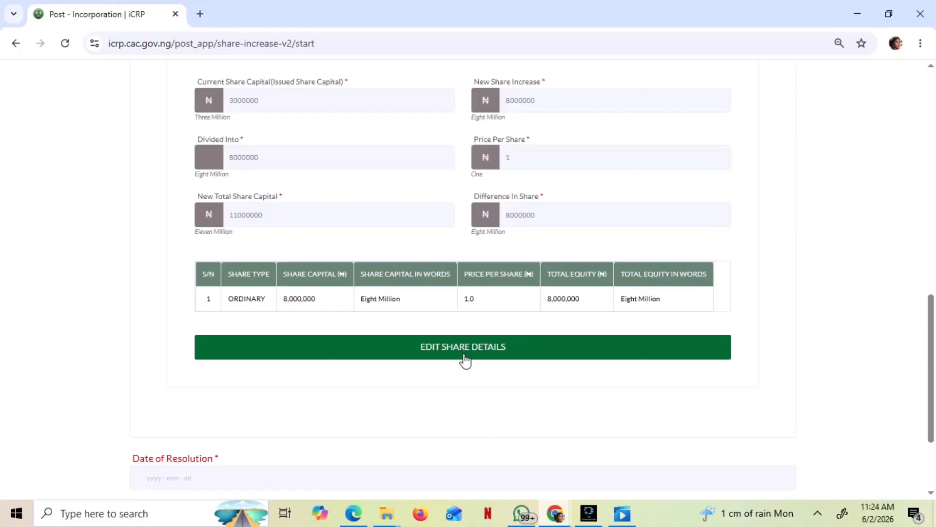
scroll(449, 351, "down", 3)
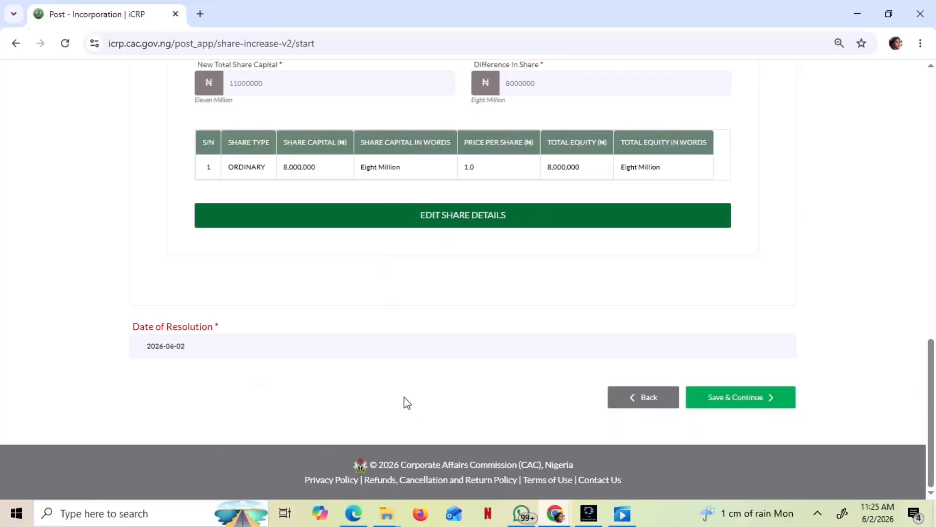
left_click(392, 410)
left_click(746, 401)
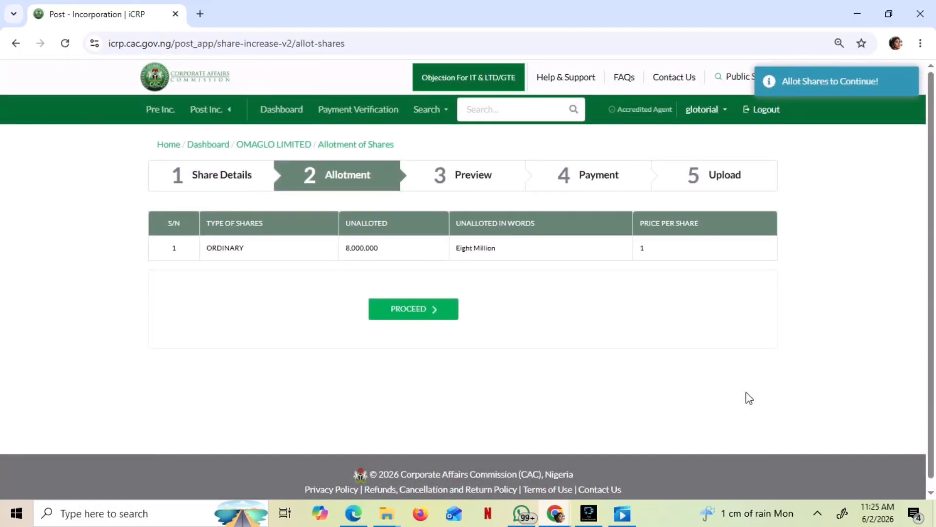
Proceed with the allotment of the unallotted ordinary shares to reach the list of all shareholders.
left_click(425, 308)
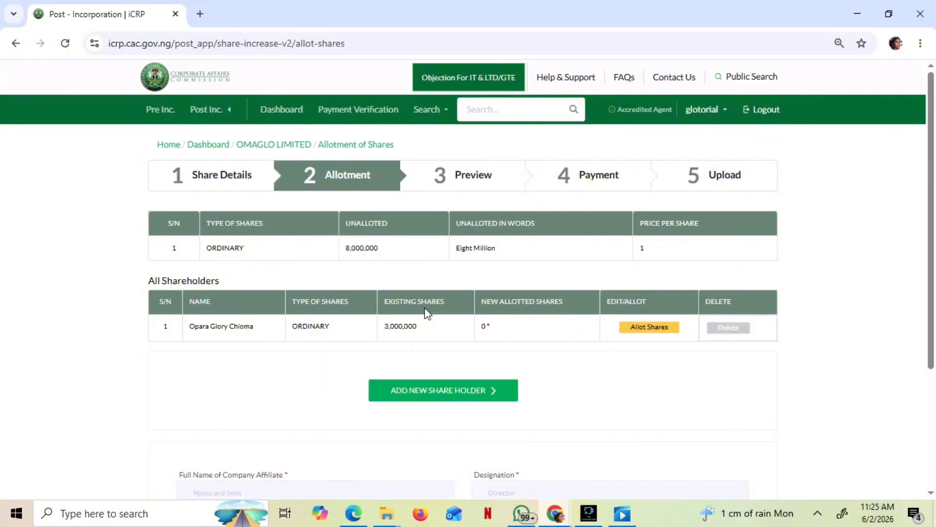
scroll(427, 312, "down", 2)
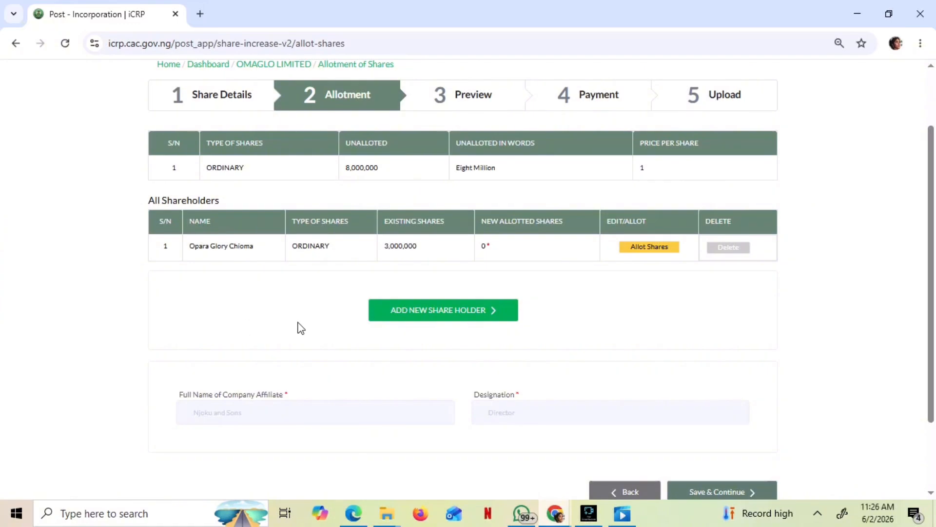
Open the share allotment for the existing shareholder, choose Ordinary as the share type and set the share amount to 8000000.
left_click(663, 248)
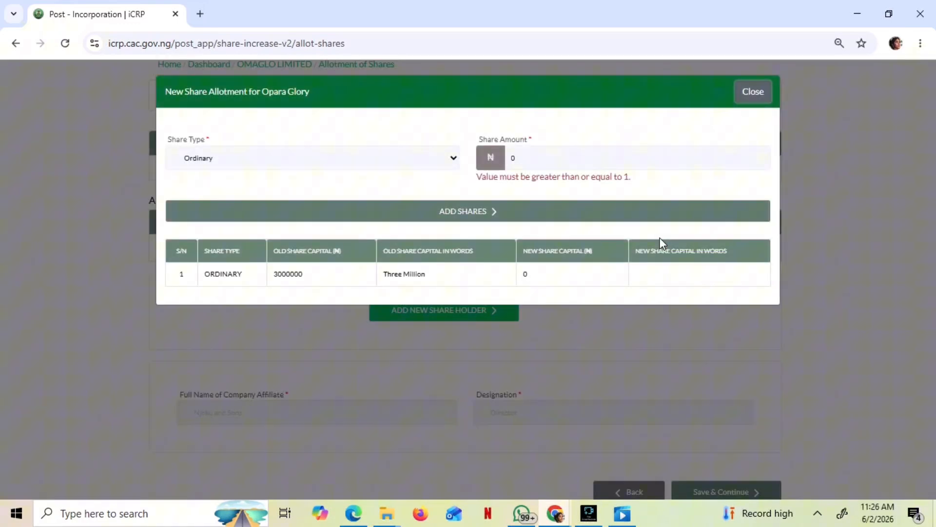
left_click(254, 156)
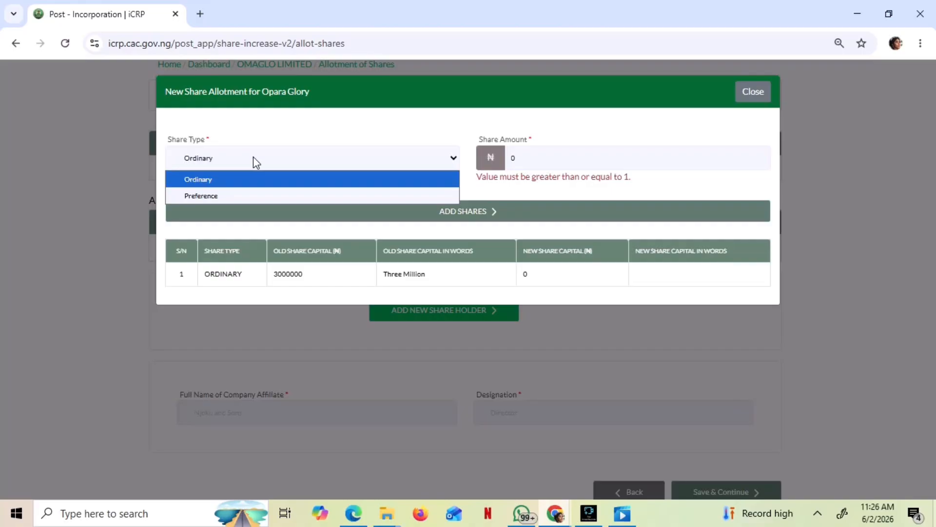
left_click(240, 180)
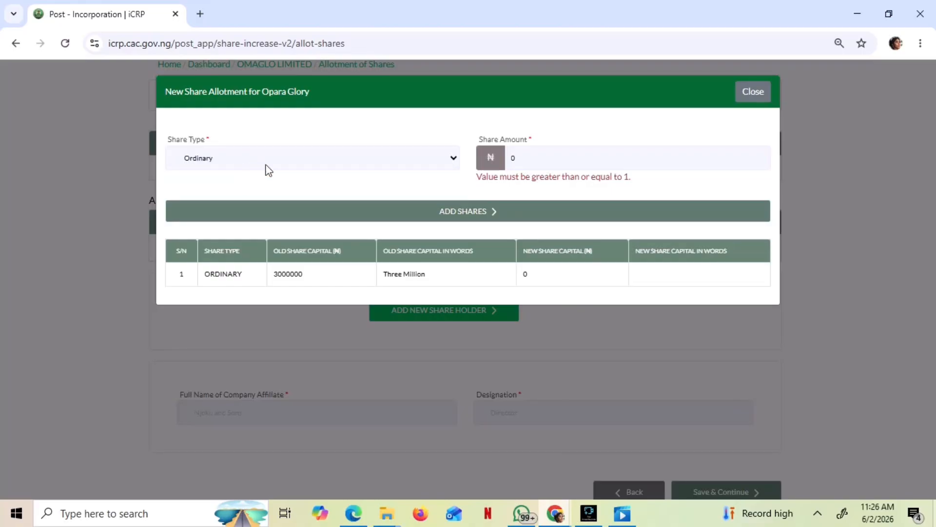
left_click(518, 149)
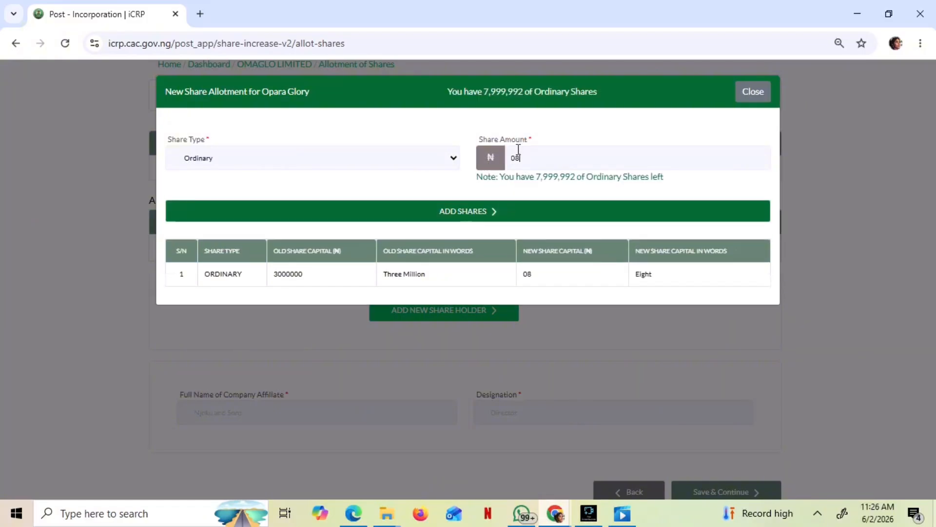
key("BackSpace")
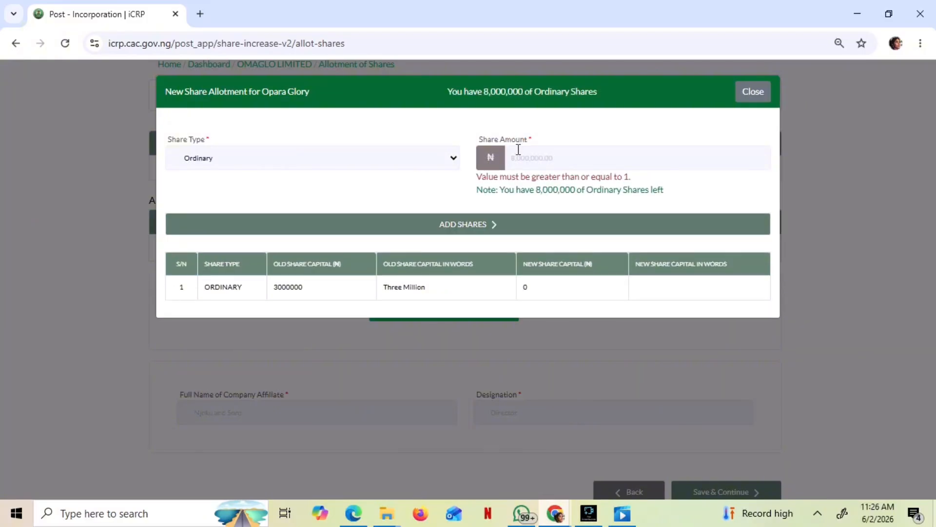
type("800000")
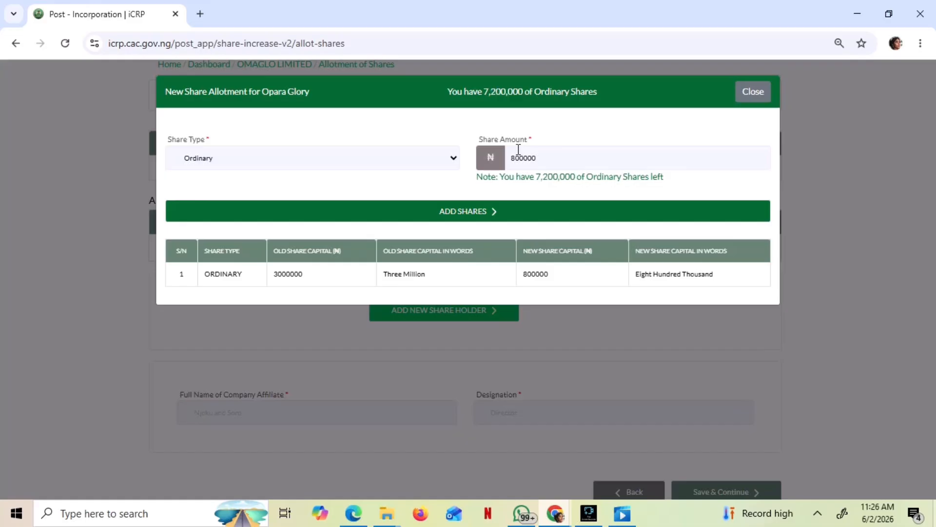
type("0")
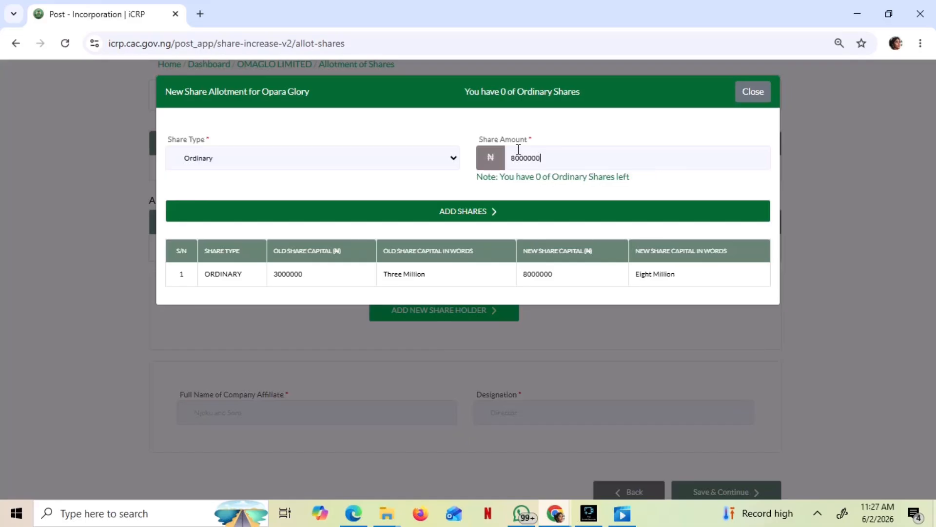
Replace the shareholder's share amount with 4000000.
key("BackSpace")
key("BackSpace")
key("BackSpace")
key("BackSpace")
key("BackSpace")
key("BackSpace")
key("BackSpace")
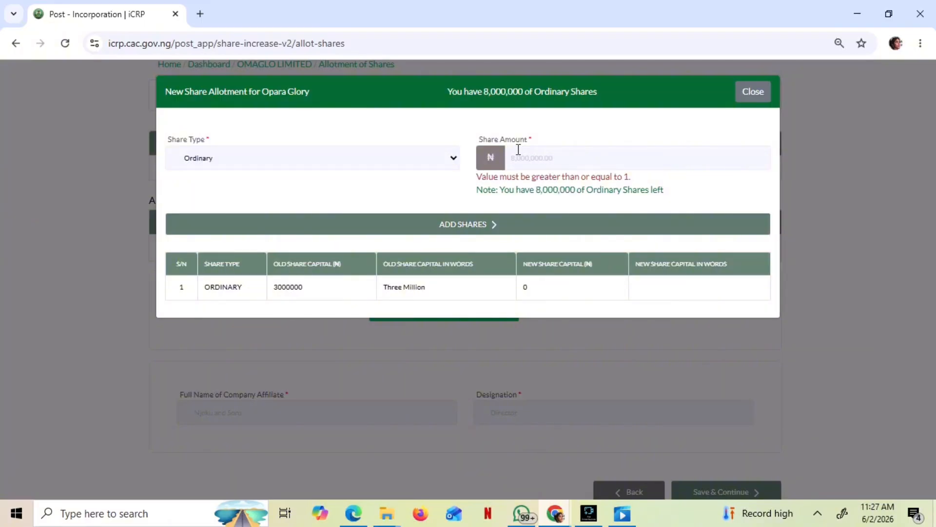
type("4000000")
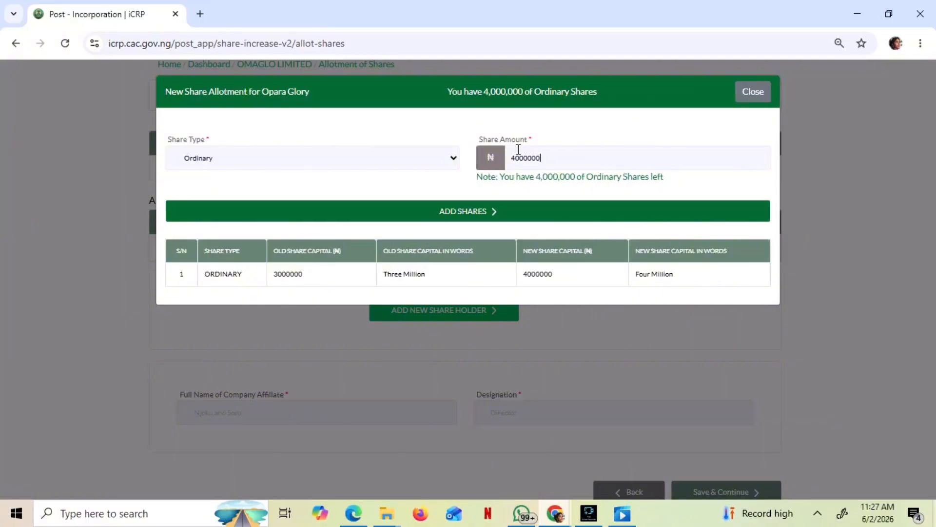
Set the shareholder's share amount to 8000000 and add the shares to the allotment.
key("BackSpace")
key("BackSpace")
key("BackSpace")
key("BackSpace")
key("BackSpace")
key("BackSpace")
key("BackSpace")
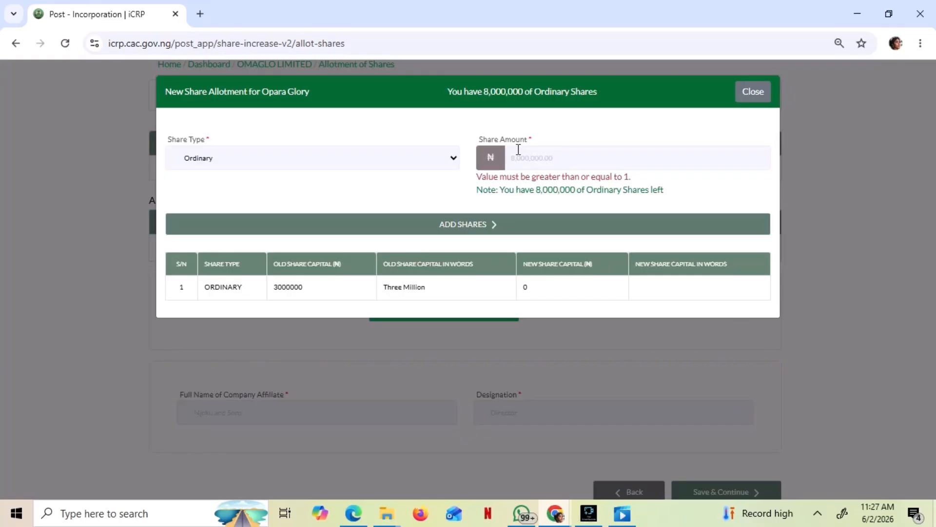
type("800000")
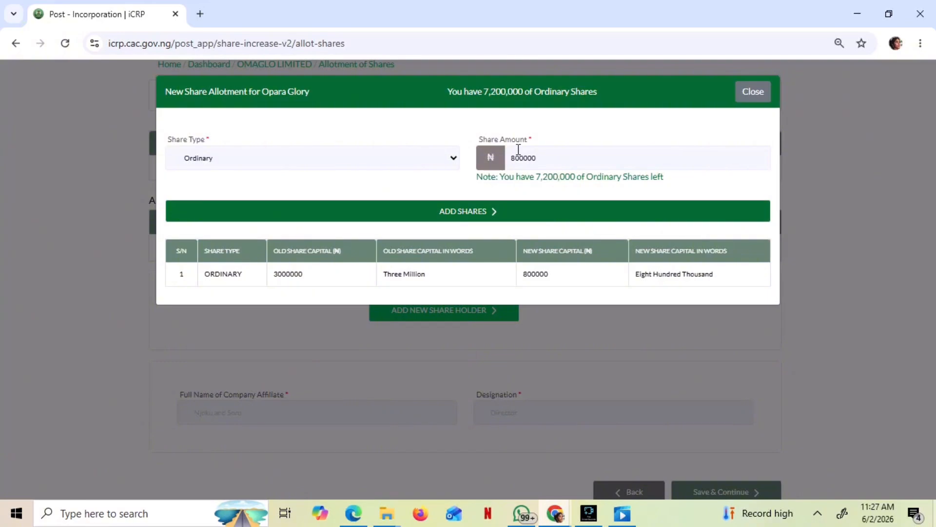
type("0")
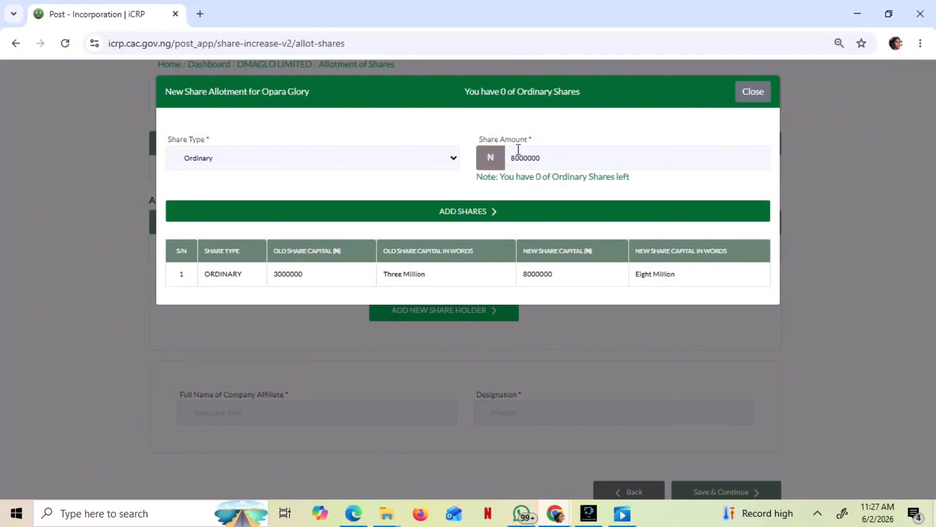
key("Return")
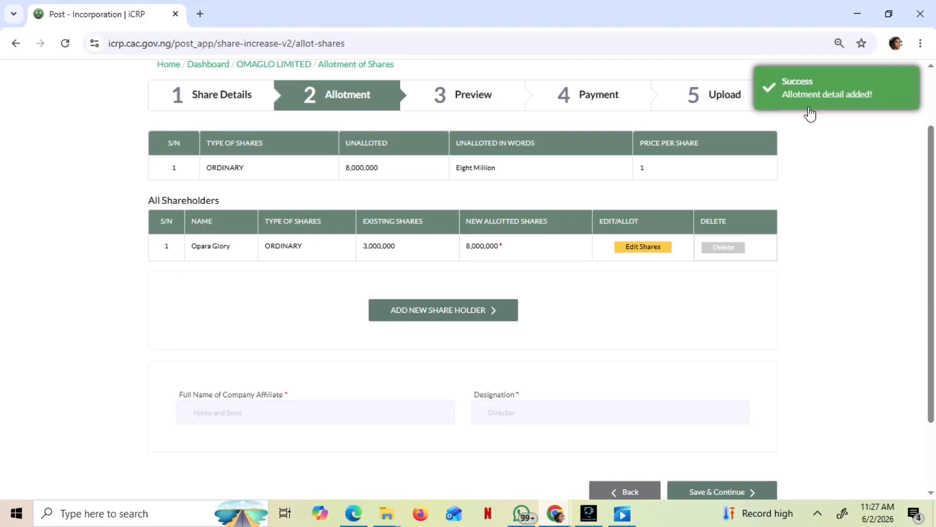
Enter the company affiliate's name with DIRECTOR as designation, and save the allotment to continue to the preview.
scroll(537, 324, "down", 2)
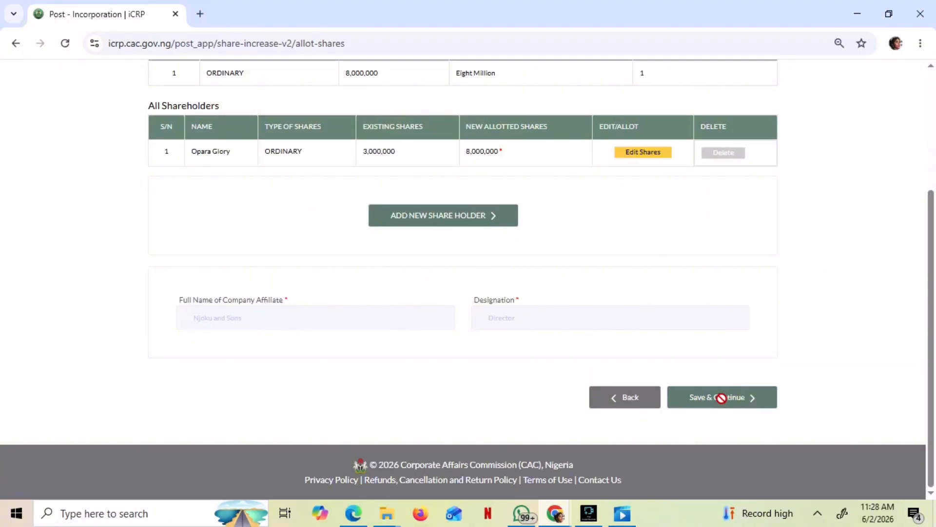
left_click(340, 318)
type("odg")
left_click(533, 313)
type("dire")
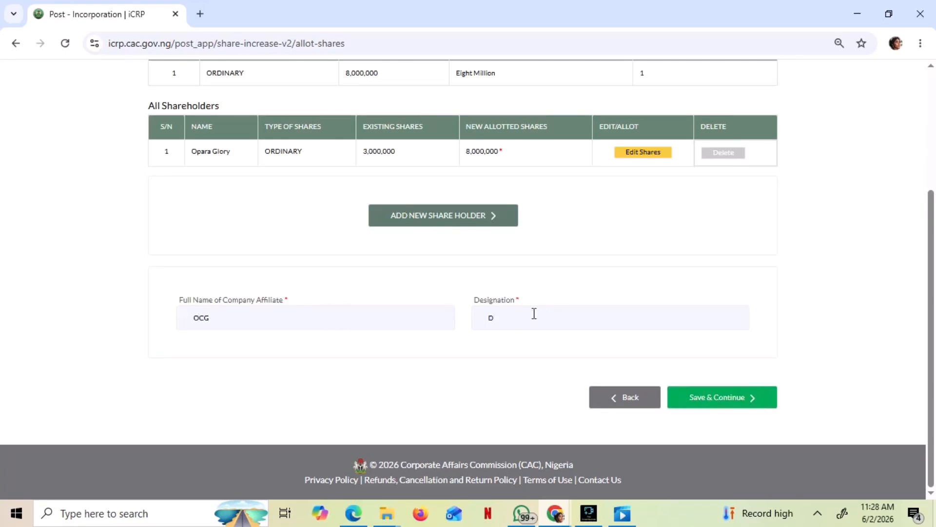
type("ctor")
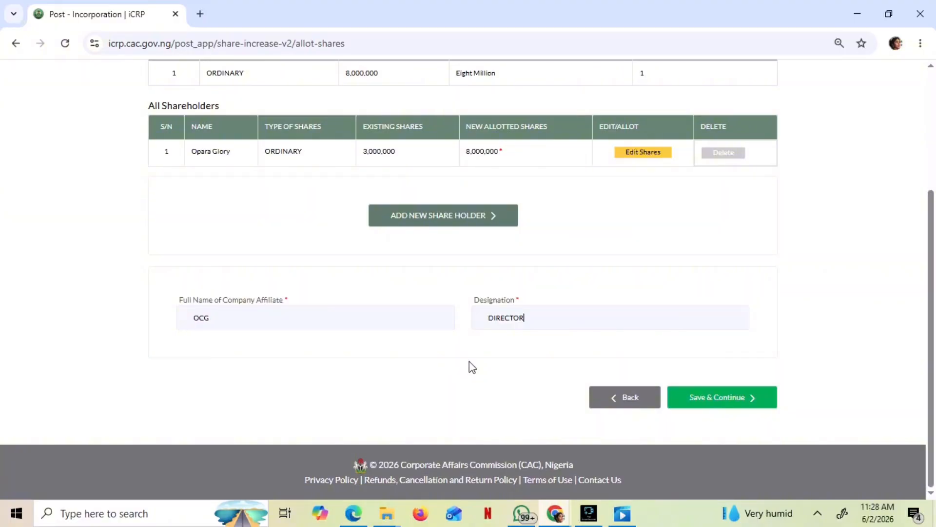
left_click(745, 391)
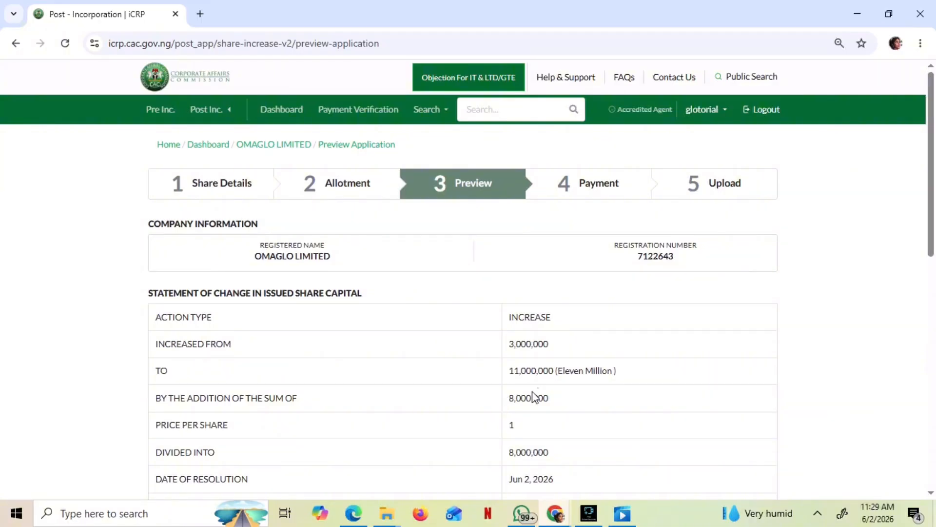
Review the statement of change in issued share capital and the allotment details in the application preview.
double_click(514, 398)
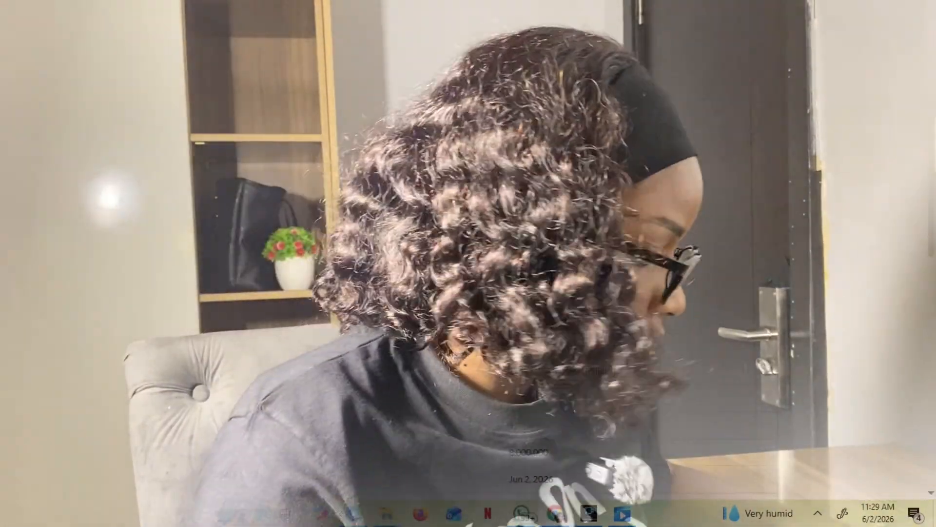
scroll(529, 371, "down", 5)
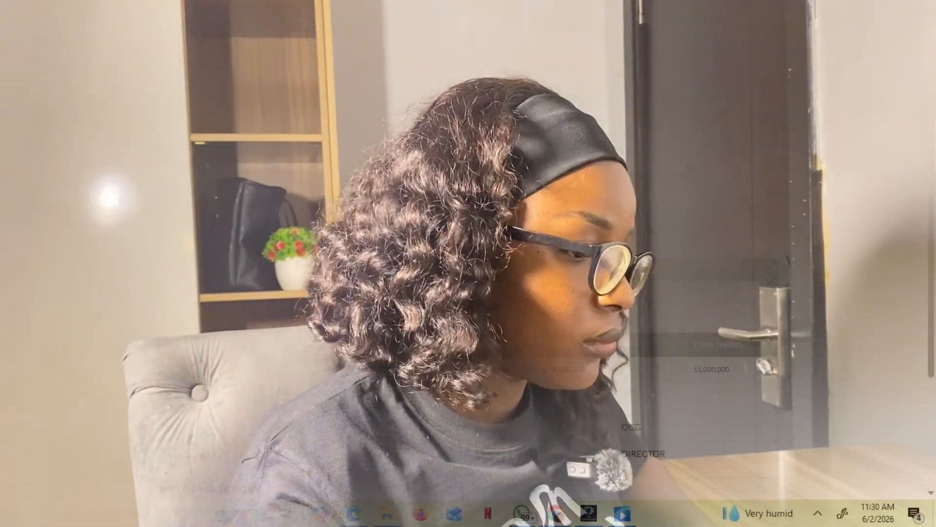
scroll(537, 312, "up", 3)
scroll(536, 313, "up", 1)
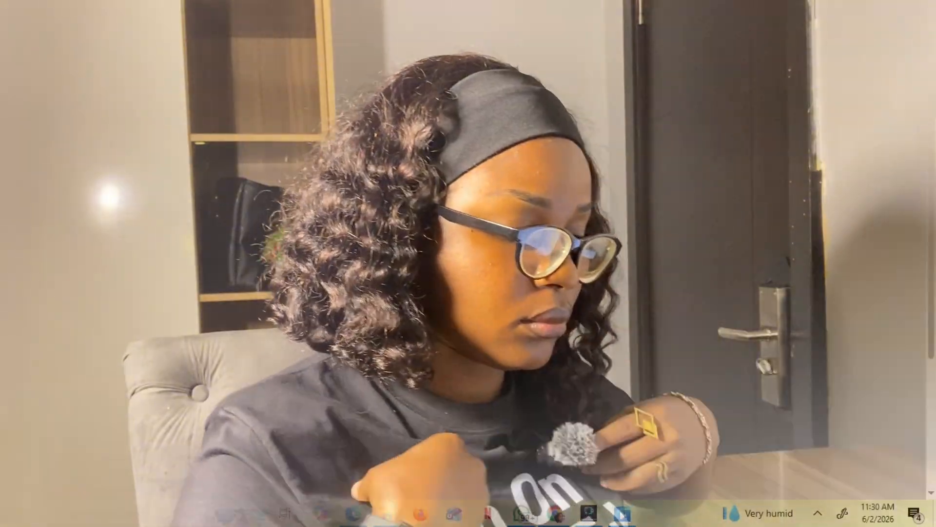
scroll(463, 278, "down", 1)
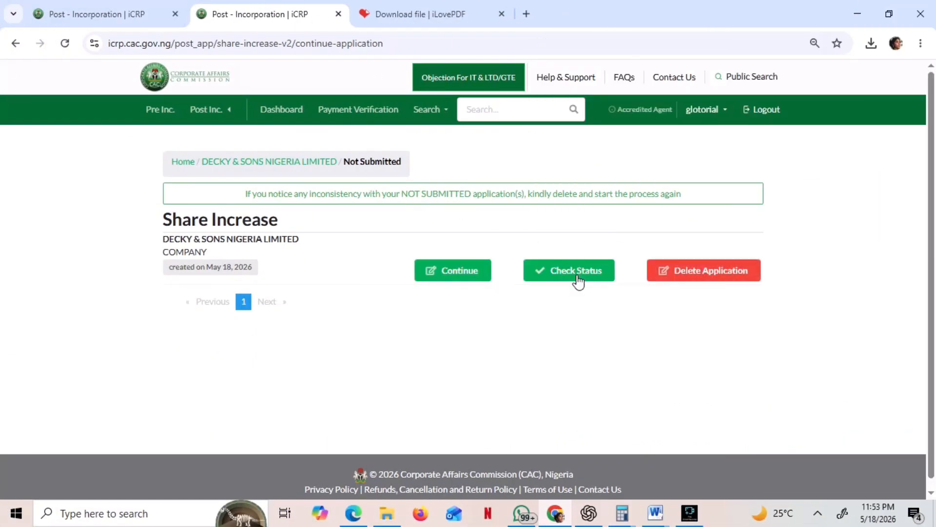
Check the status of the not submitted share increase application for DECKY & SONS NIGERIA LIMITED and continue it.
left_click(578, 276)
left_click(579, 276)
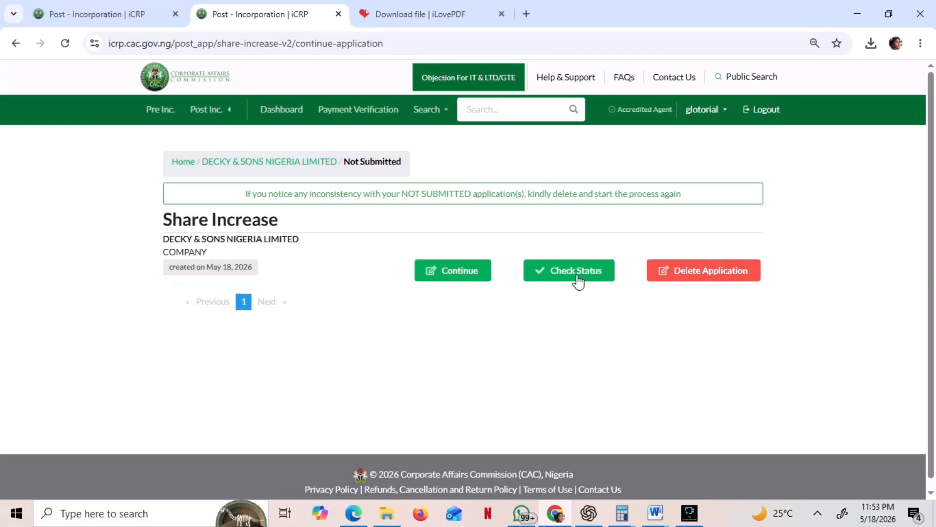
left_click(472, 272)
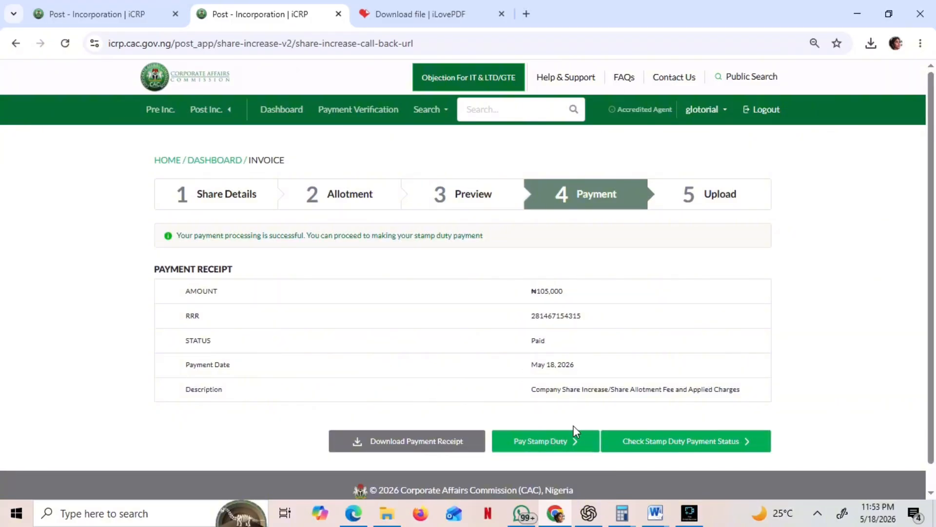
Check the stamp duty payment status, proceed to the document upload and look through the required share increase and allotment documents.
left_click(650, 441)
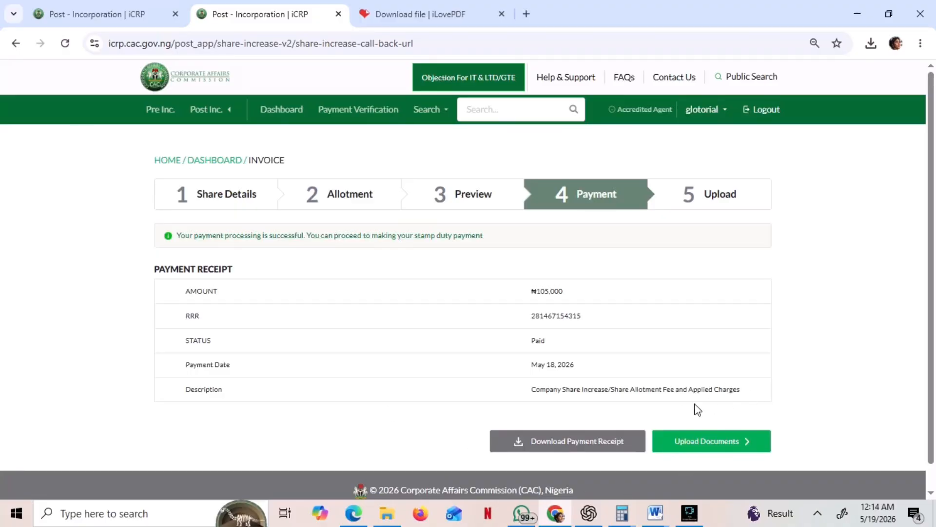
left_click(694, 442)
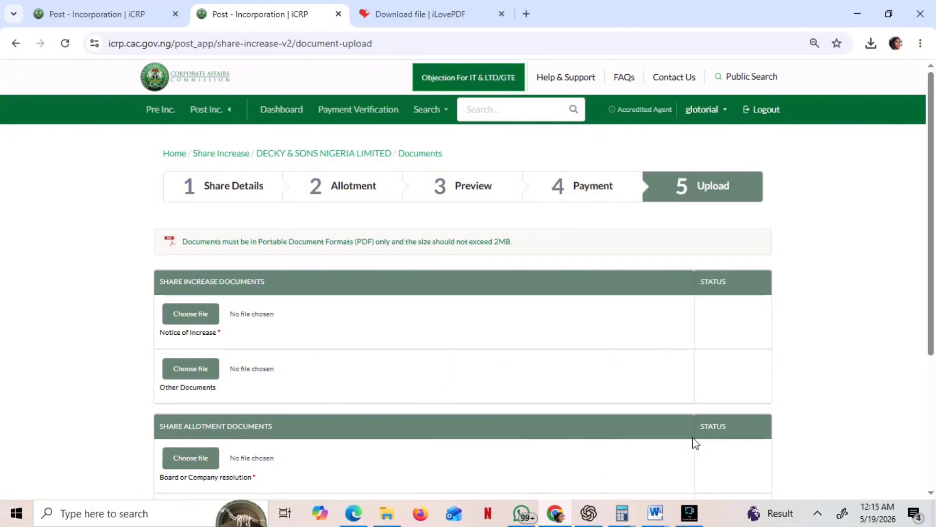
scroll(695, 443, "down", 3)
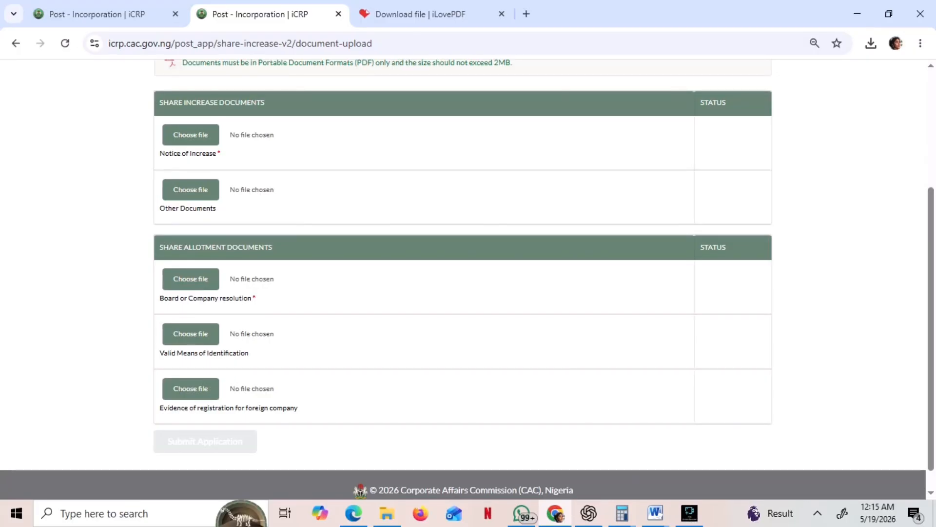
scroll(464, 293, "up", 3)
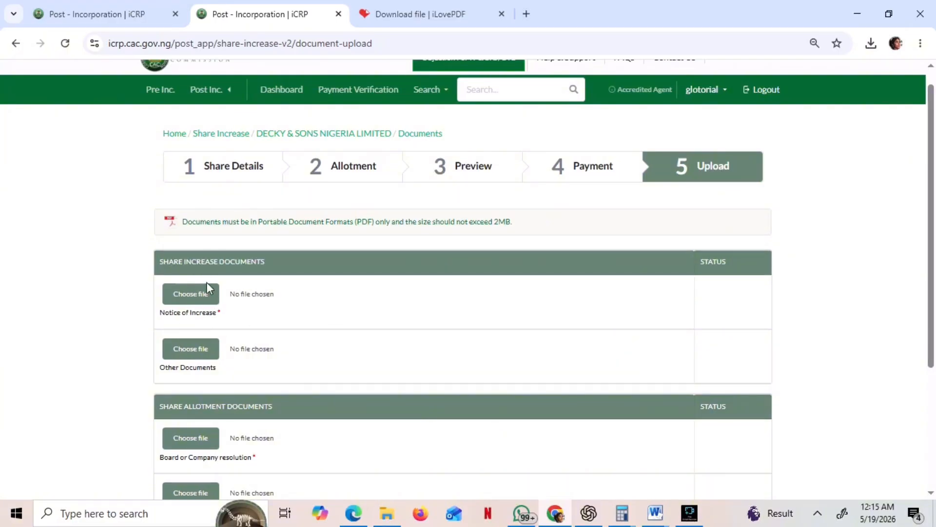
Submit the application with the uploaded notice of increase, board resolution and identification documents, and close the confirmation dialog.
scroll(203, 276, "down", 4)
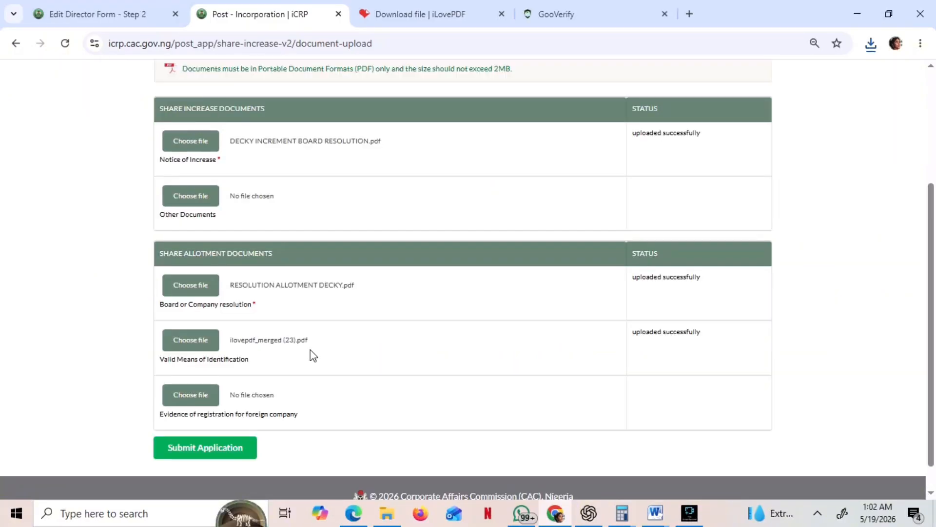
scroll(310, 350, "up", 5)
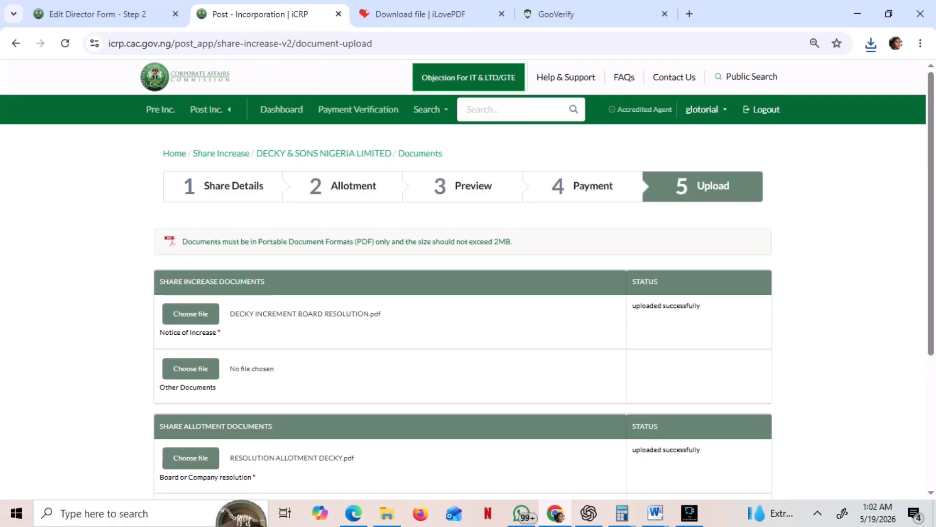
scroll(469, 278, "down", 3)
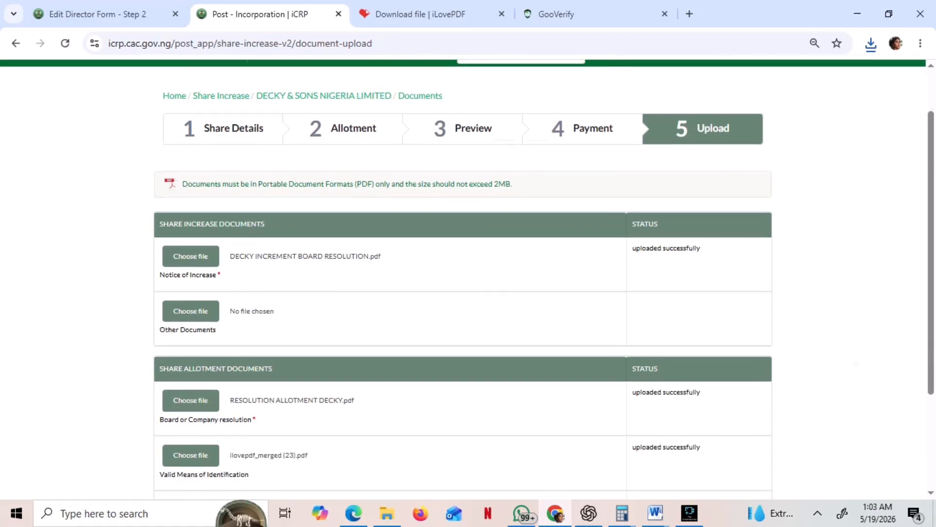
scroll(468, 278, "down", 1)
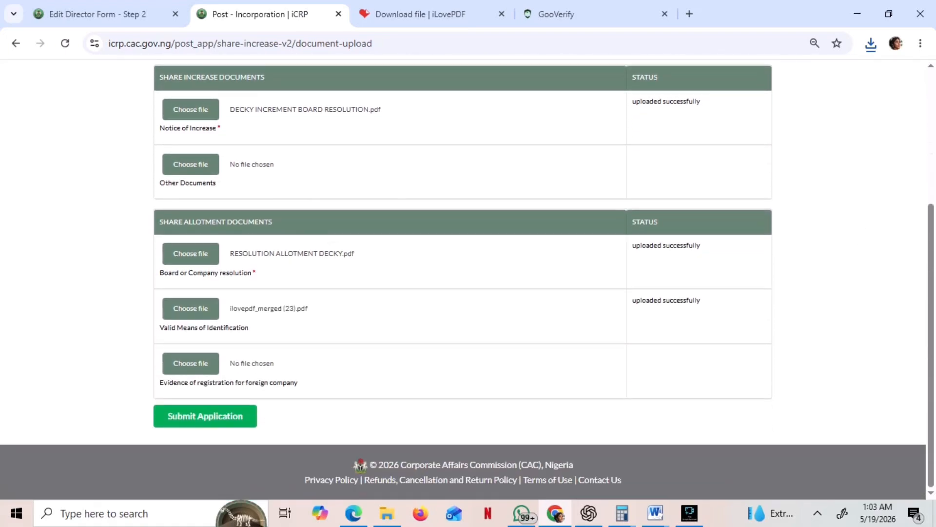
left_click(217, 423)
left_click(571, 314)
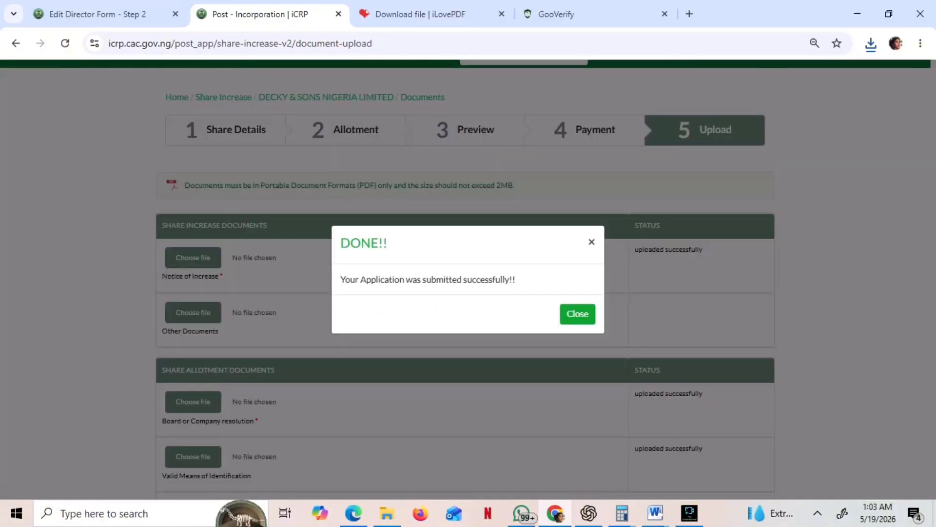
left_click(577, 314)
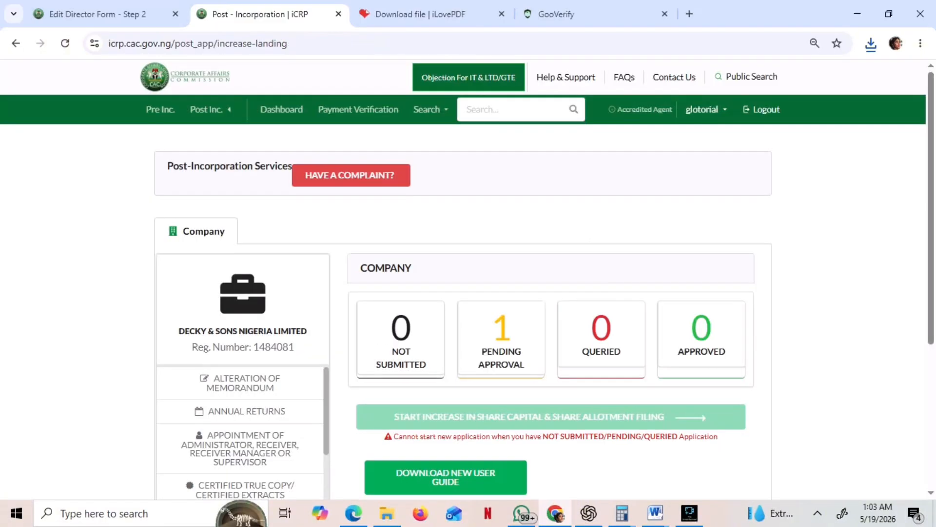